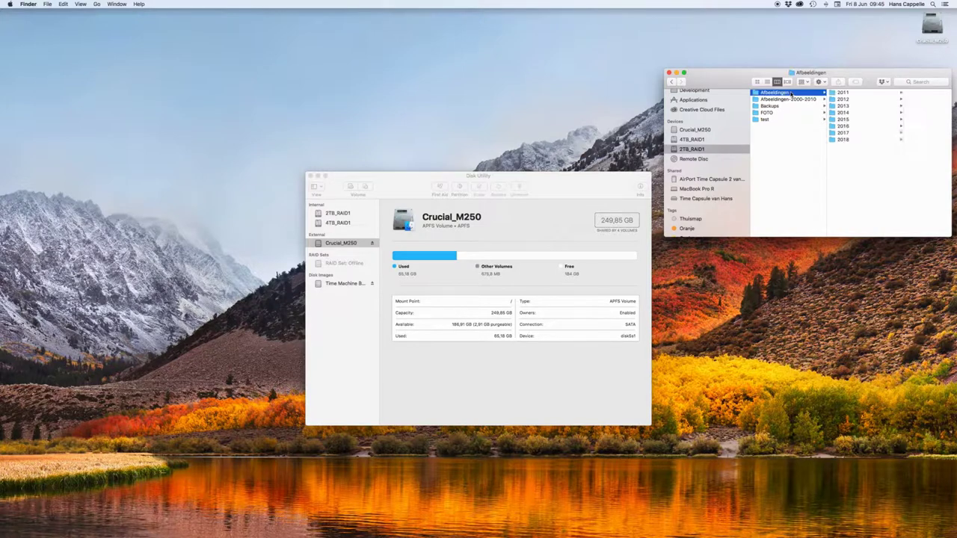
Browse the Afbeeldingen folder to 2018/2018-06-07, view hasselblad064.jpg full size, close it and preview hasselblad062.jpg.
click(843, 140)
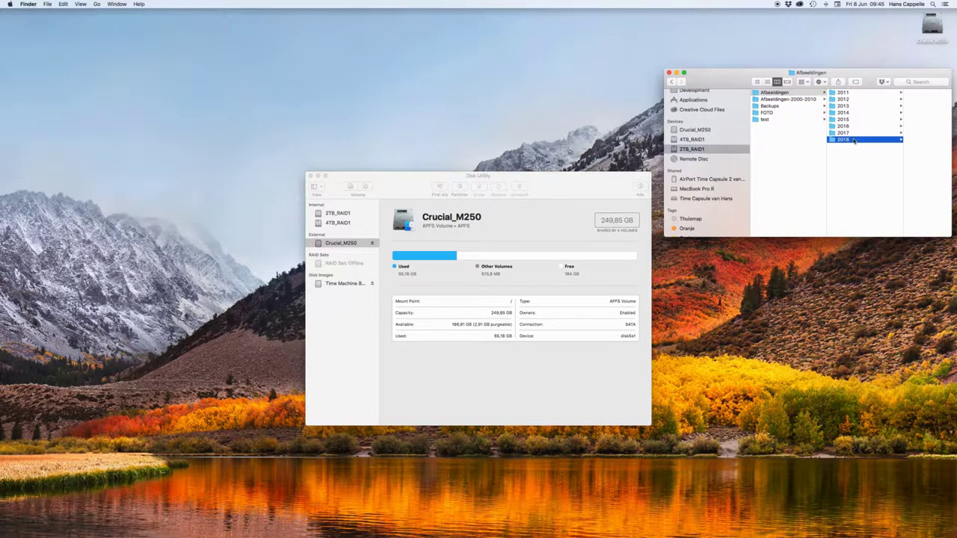
scroll(904, 224, down, 10)
click(904, 234)
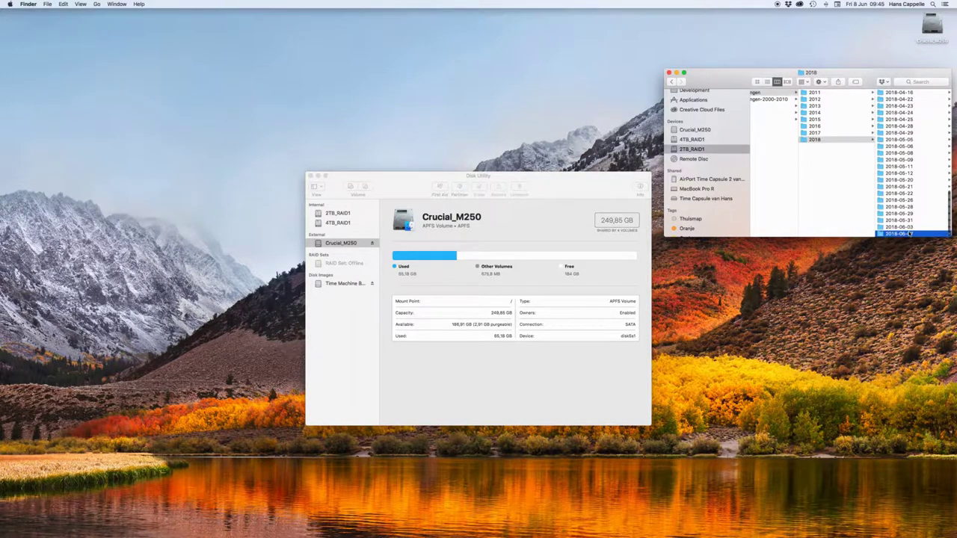
double_click(827, 234)
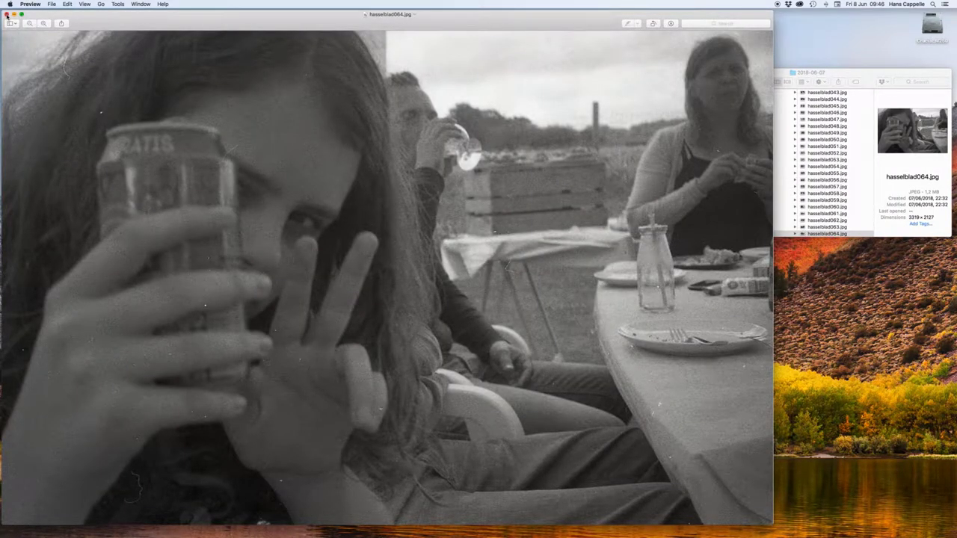
click(6, 15)
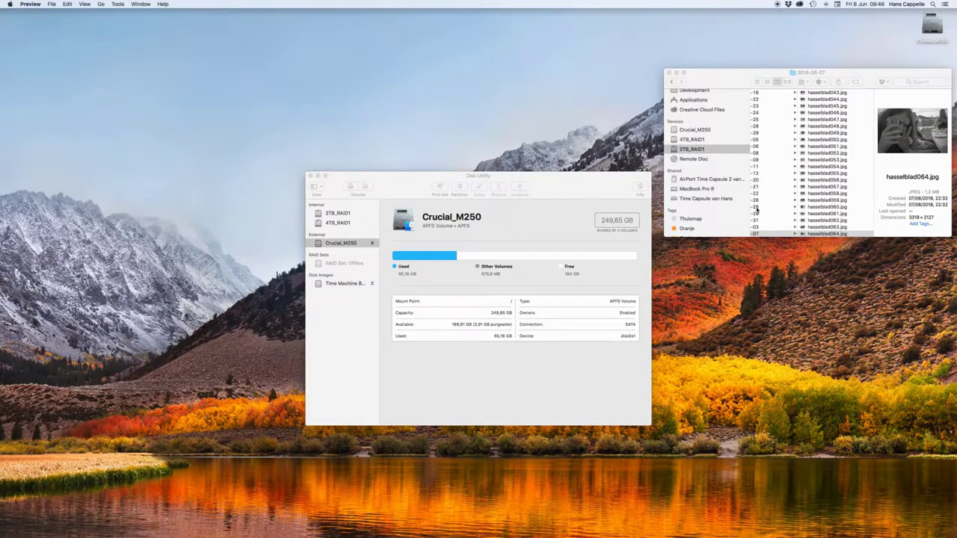
click(832, 232)
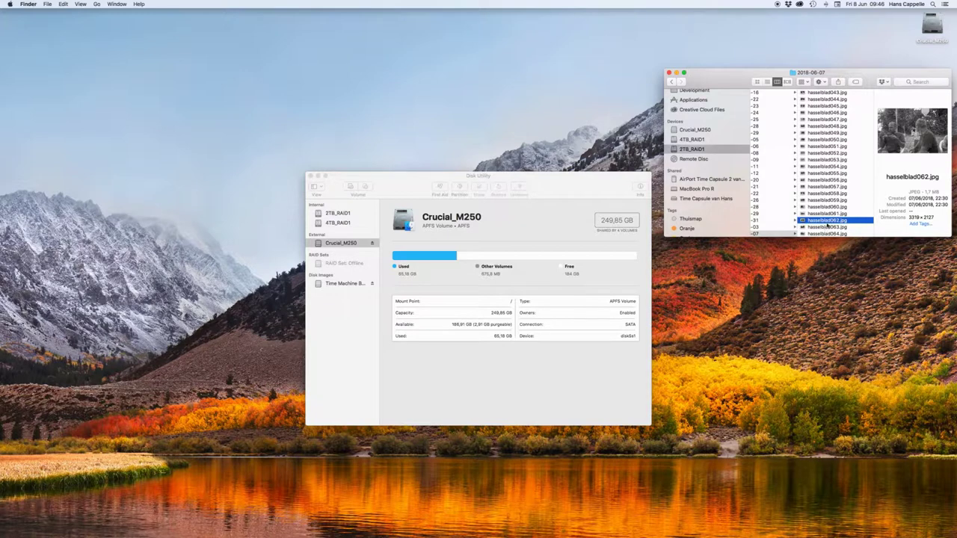
click(830, 221)
Create a folder named "nieuwe folder" at the root of the 2TB_RAID1 volume.
scroll(828, 224, left, 6)
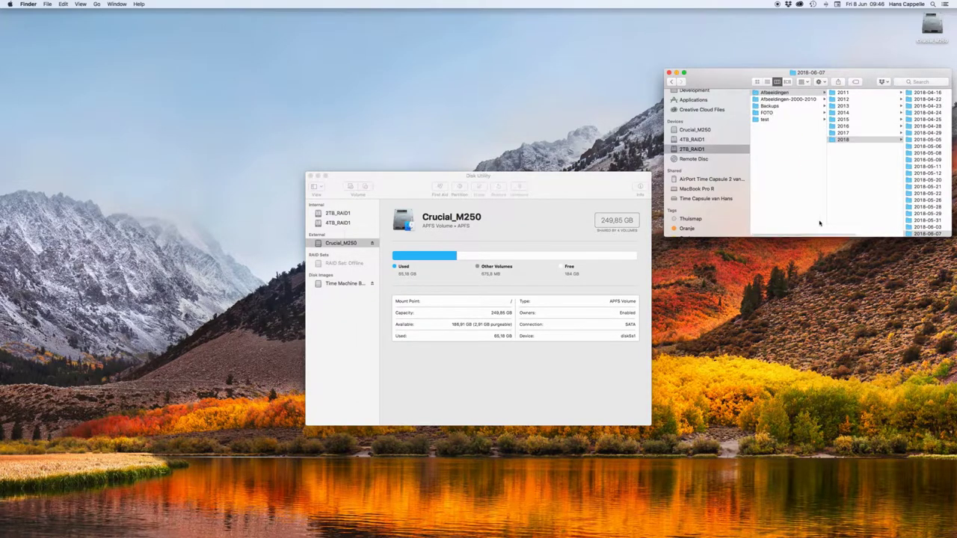
click(792, 152)
right_click(792, 151)
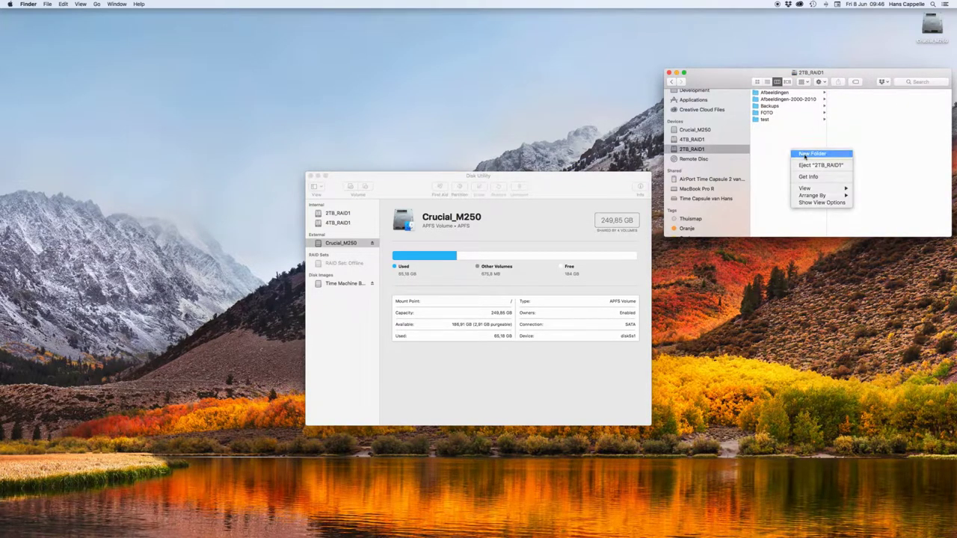
click(805, 154)
text(nieuwe folder)
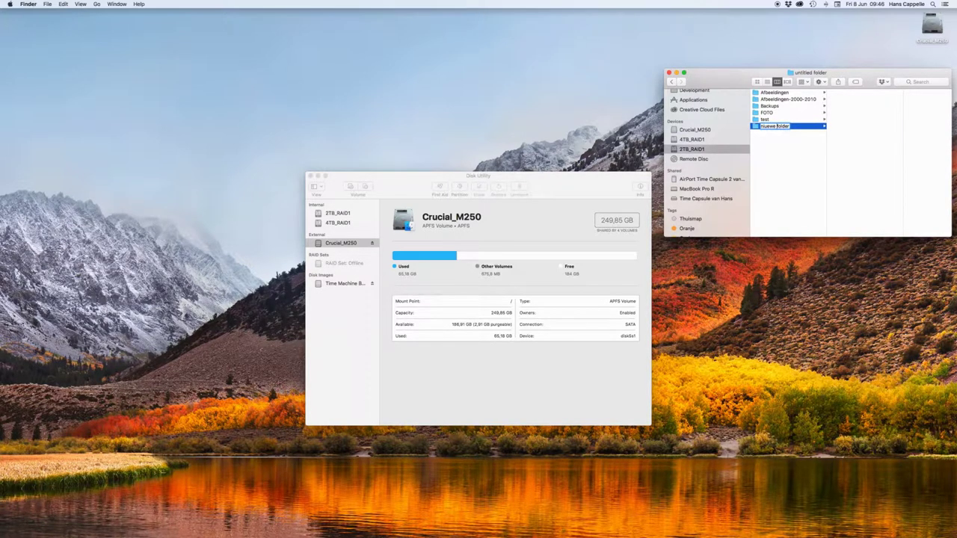
key(Return)
Switch to Disk Utility and inspect the status of both member disks in the 2TB_RAID1 mirrored set.
click(561, 178)
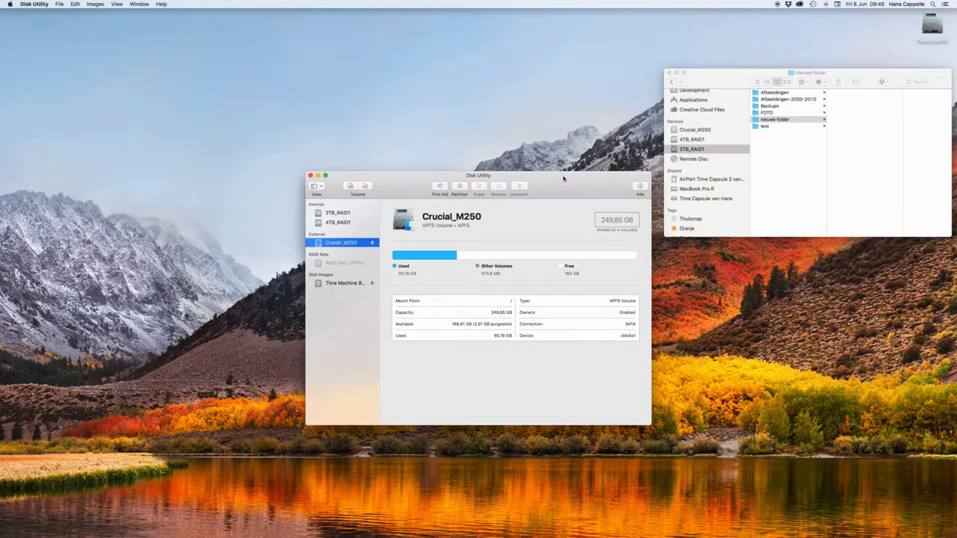
click(349, 215)
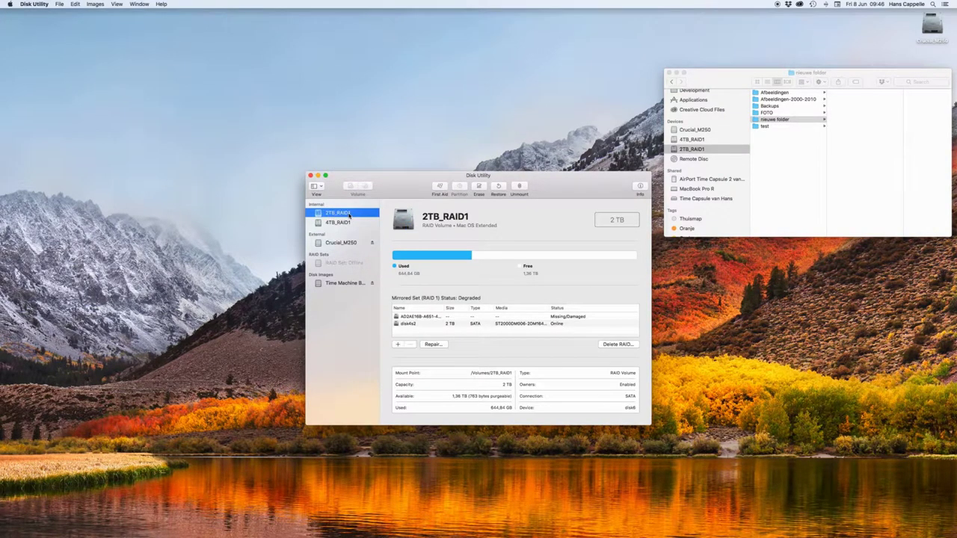
click(344, 223)
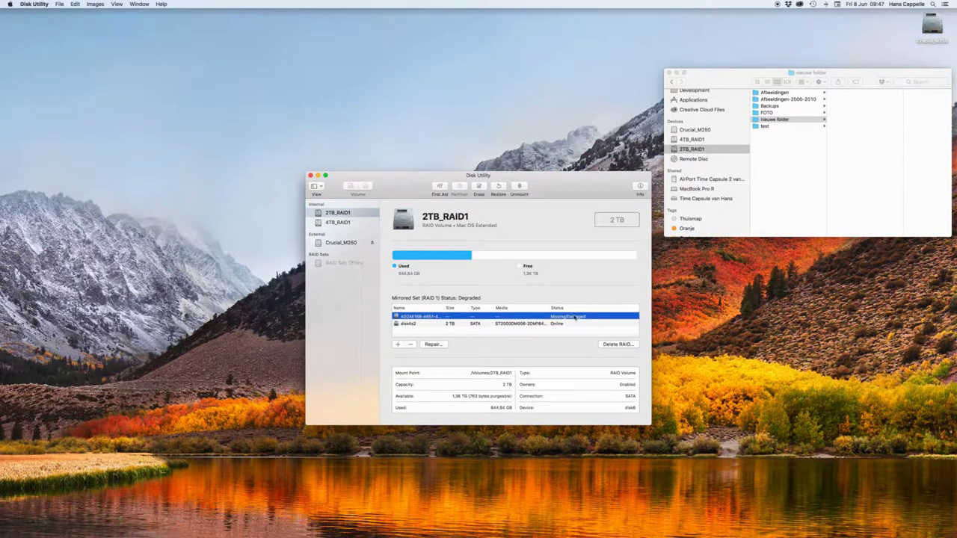
click(409, 326)
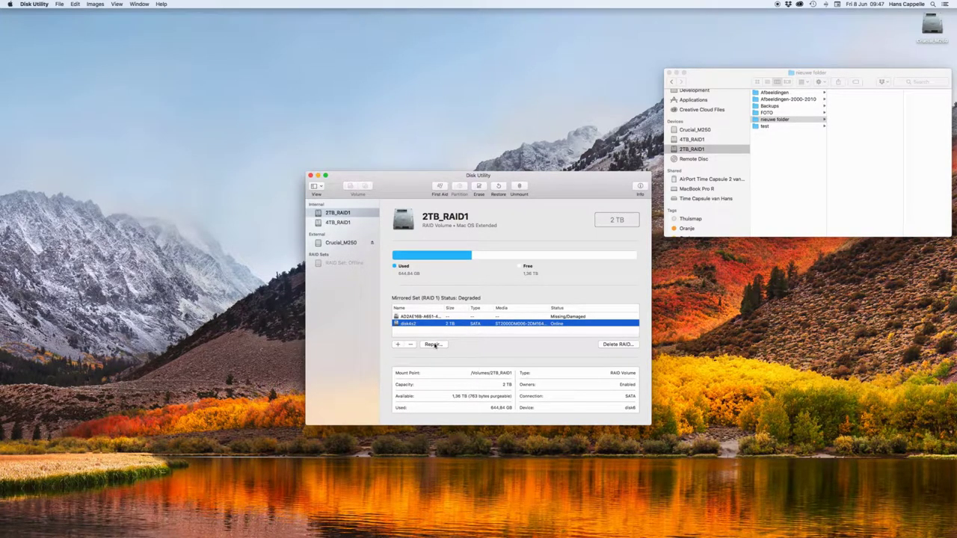
click(423, 316)
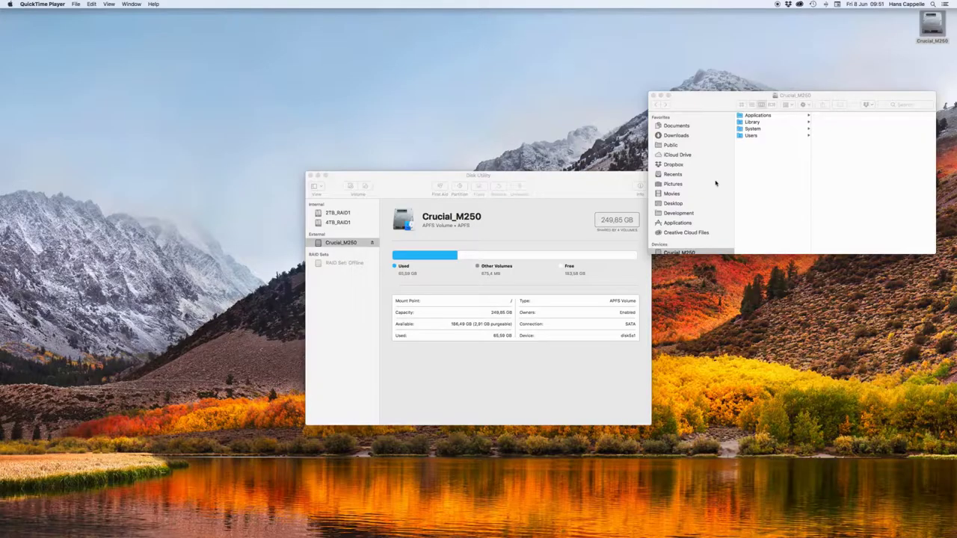
In Finder, browse 2TB_RAID1 to Afbeeldingen/2018/2018-05-31 and preview holga015.jpg.
scroll(703, 194, down, 5)
click(683, 209)
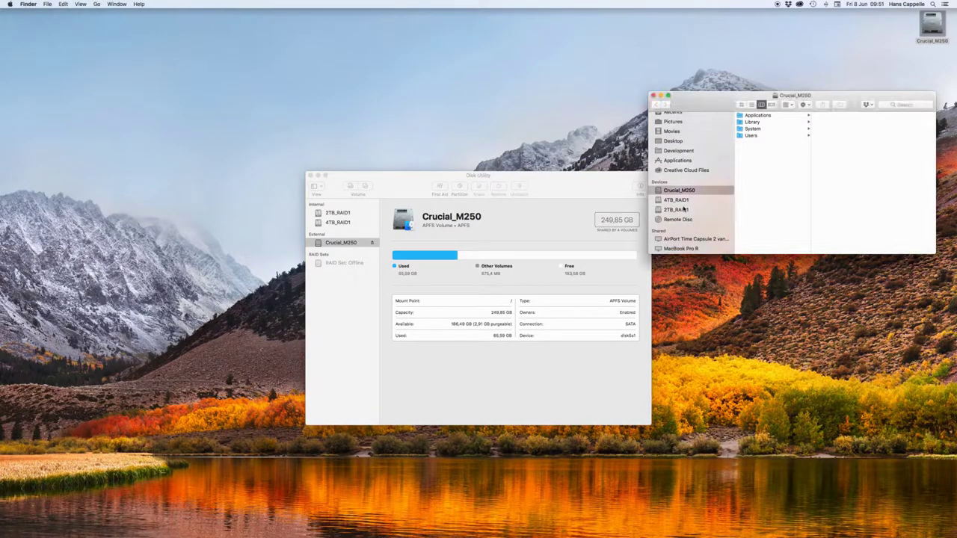
click(681, 209)
click(778, 116)
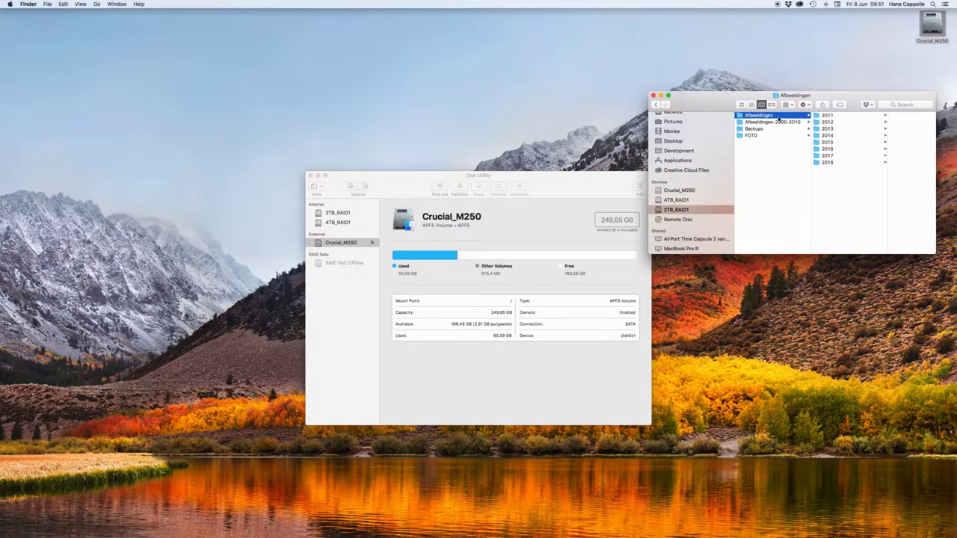
click(830, 162)
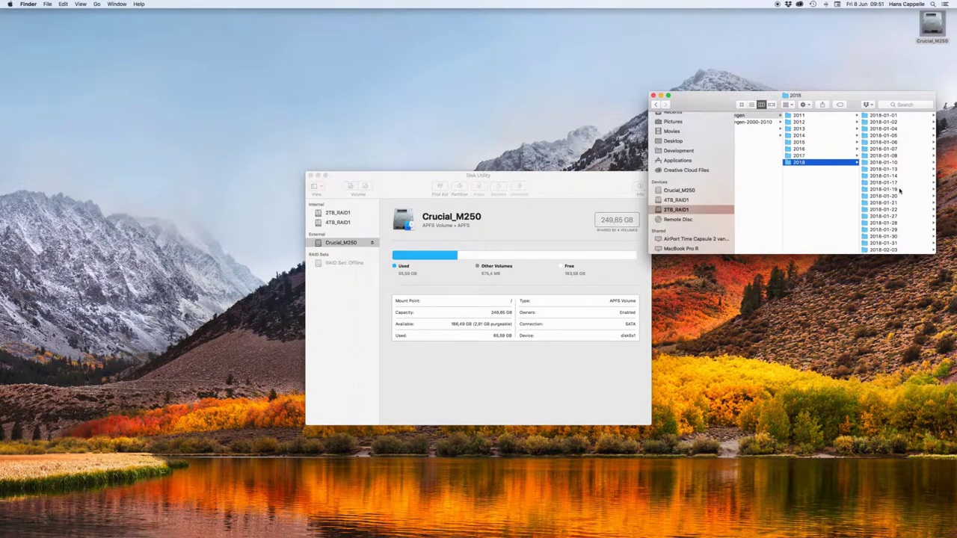
scroll(897, 201, down, 5)
click(891, 250)
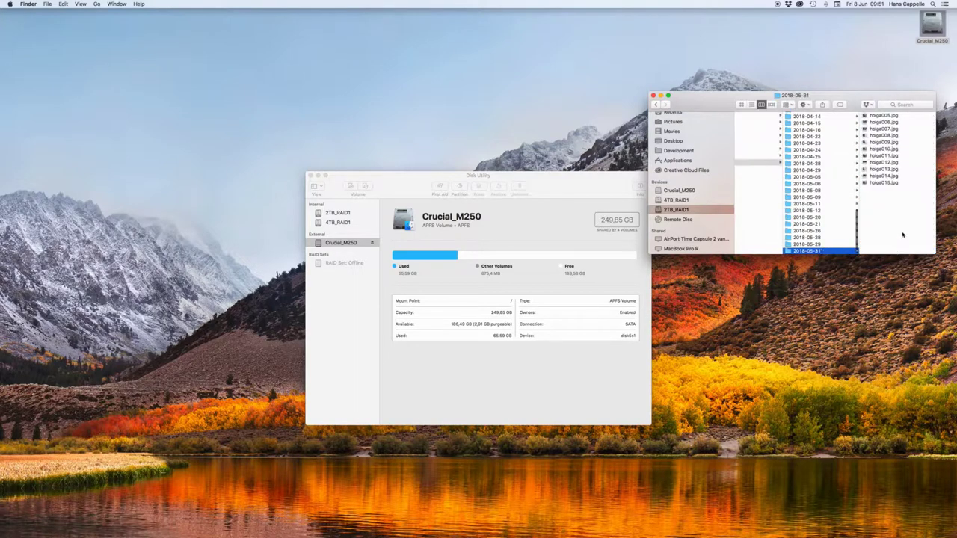
click(890, 183)
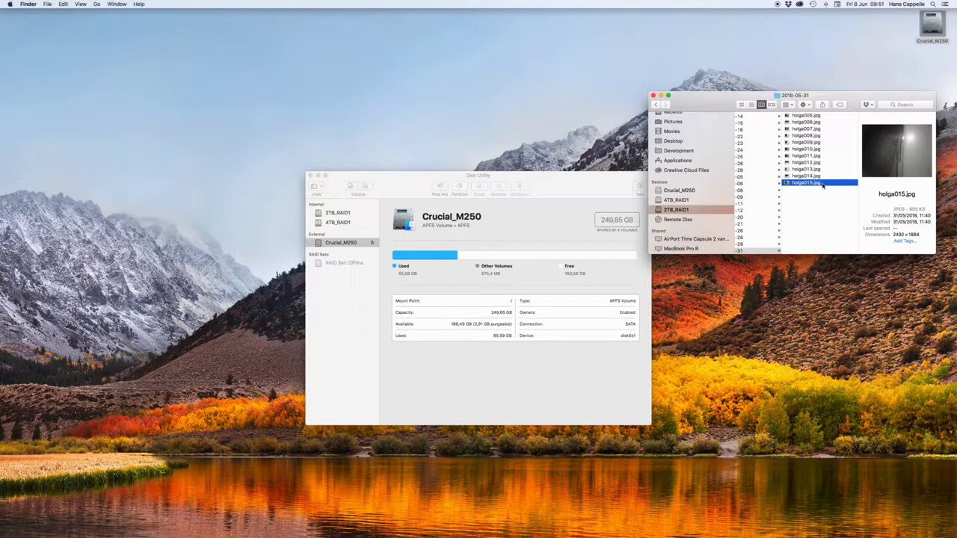
Go back to the root level of 2TB_RAID1 and check which folders it contains.
scroll(822, 185, right, 2)
scroll(818, 201, left, 3)
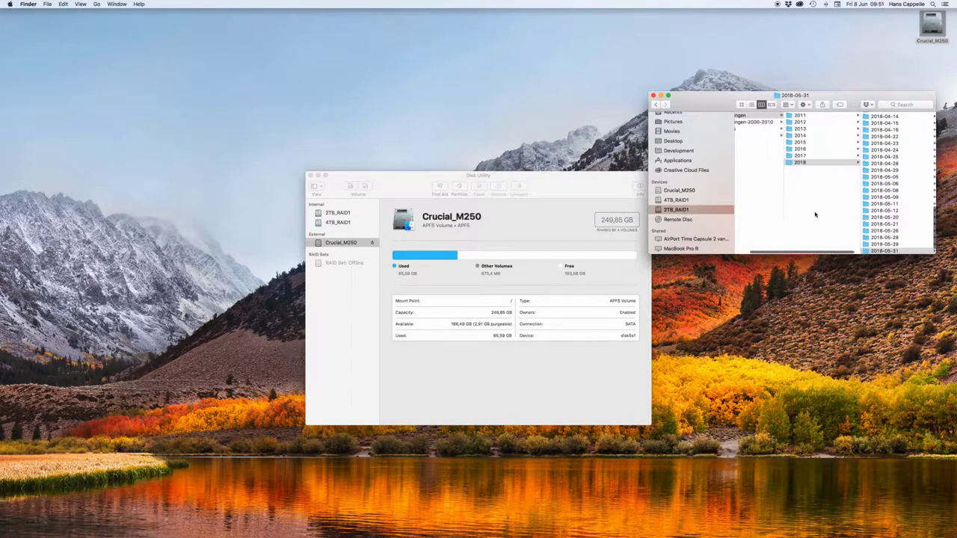
scroll(811, 206, right, 2)
scroll(806, 198, left, 2)
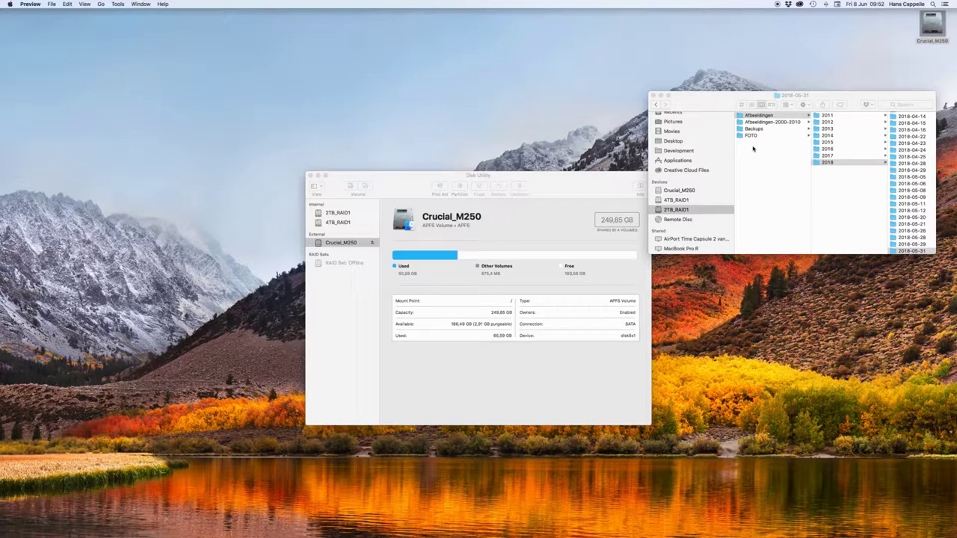
click(758, 146)
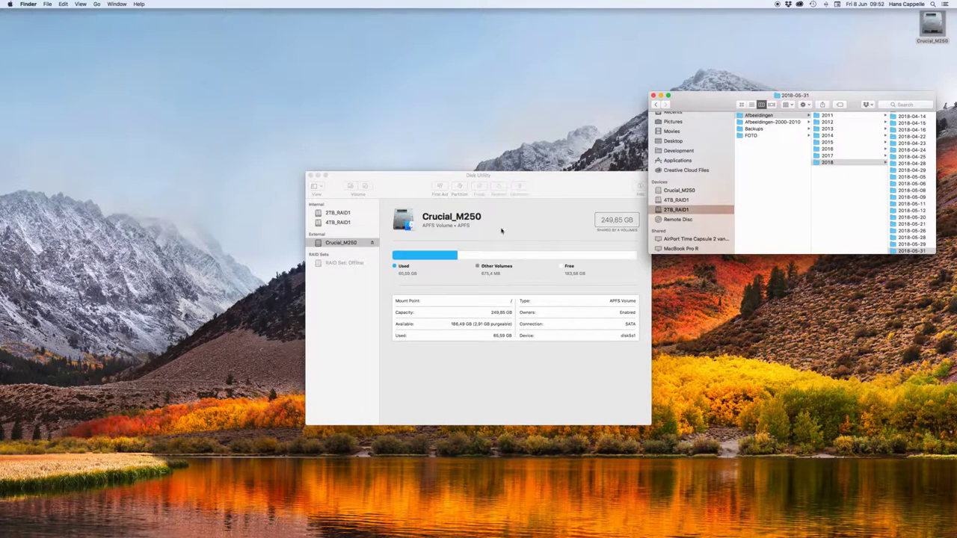
In Disk Utility, compare the member disk status of the offline RAID set, 4TB_RAID1 and 2TB_RAID1.
click(335, 267)
click(335, 265)
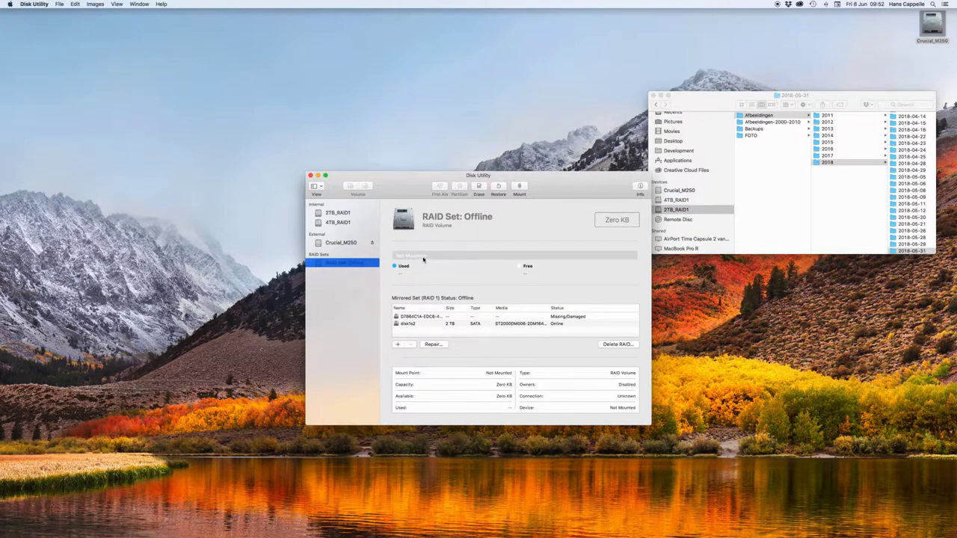
click(336, 223)
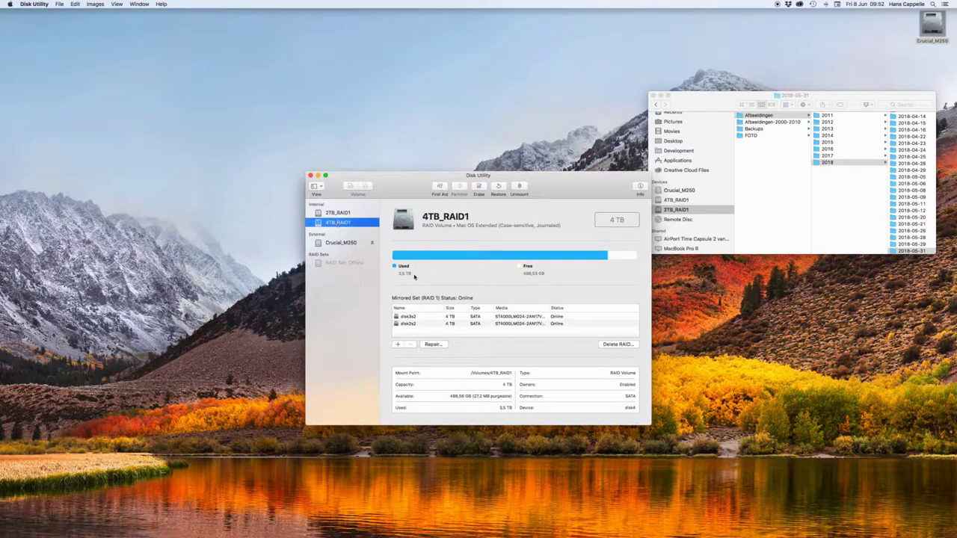
click(564, 319)
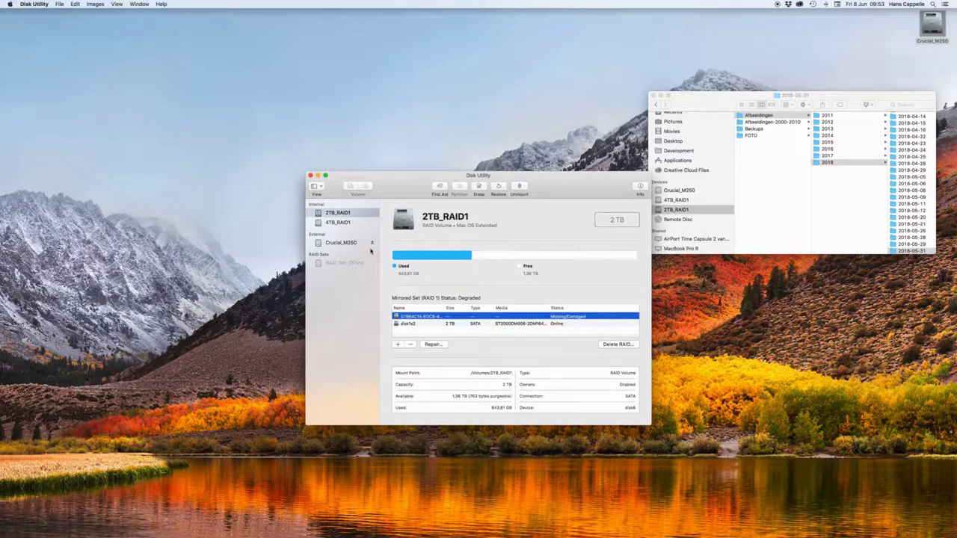
click(351, 223)
click(346, 264)
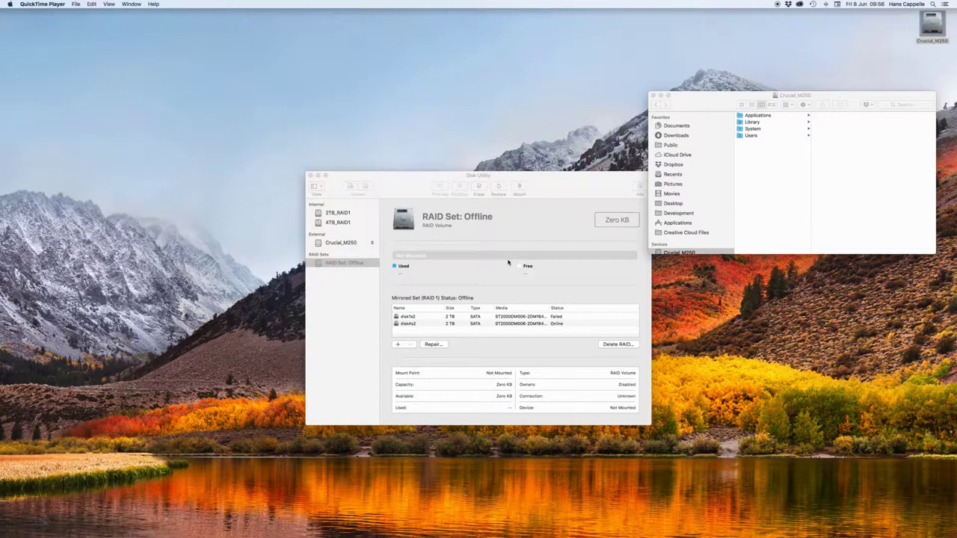
Move the Finder window slightly up and display the 2TB_RAID1 mirrored set's details in Disk Utility.
drag(714, 102, 724, 82)
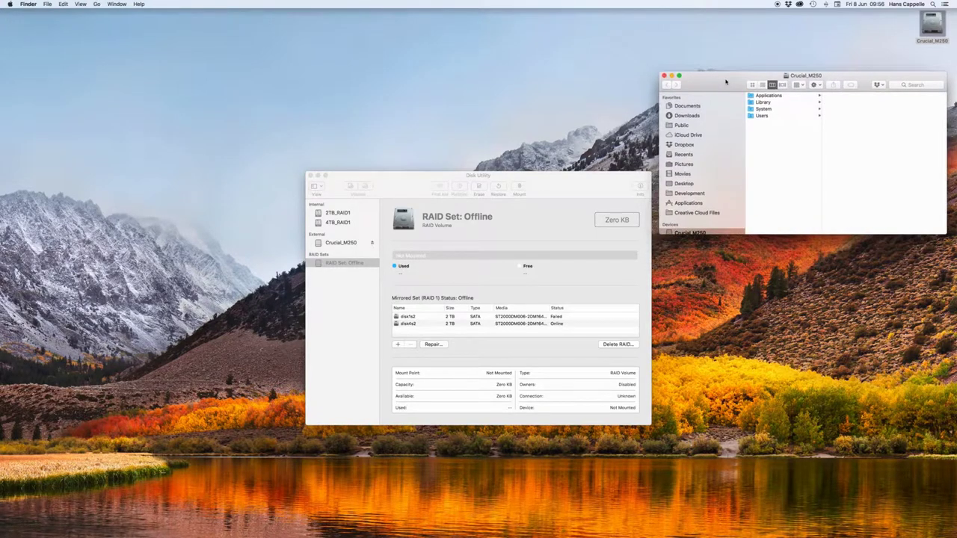
click(399, 175)
click(342, 215)
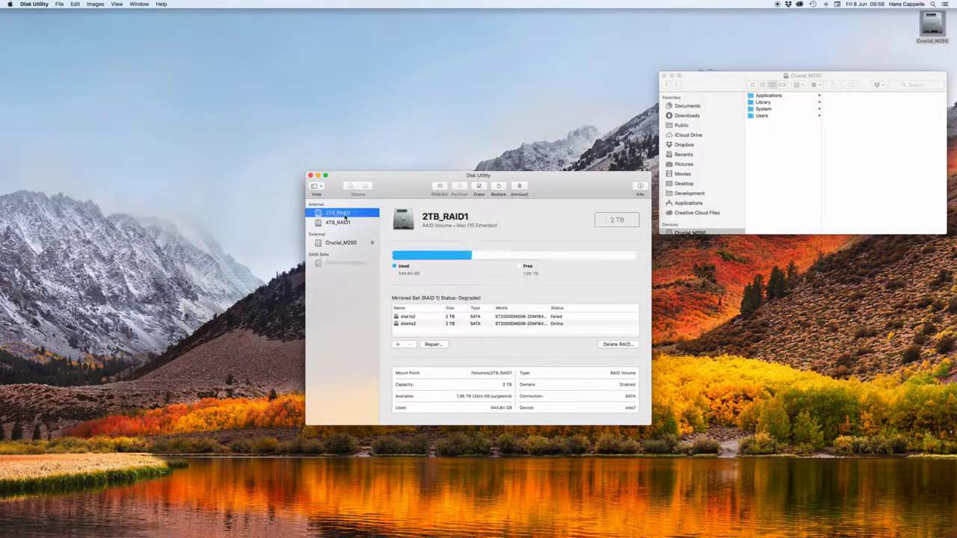
In Finder, check 2TB_RAID1 for "nieuwe folder" and for the hasselblad images in Afbeeldingen/2018/2018-06-07.
scroll(698, 180, down, 5)
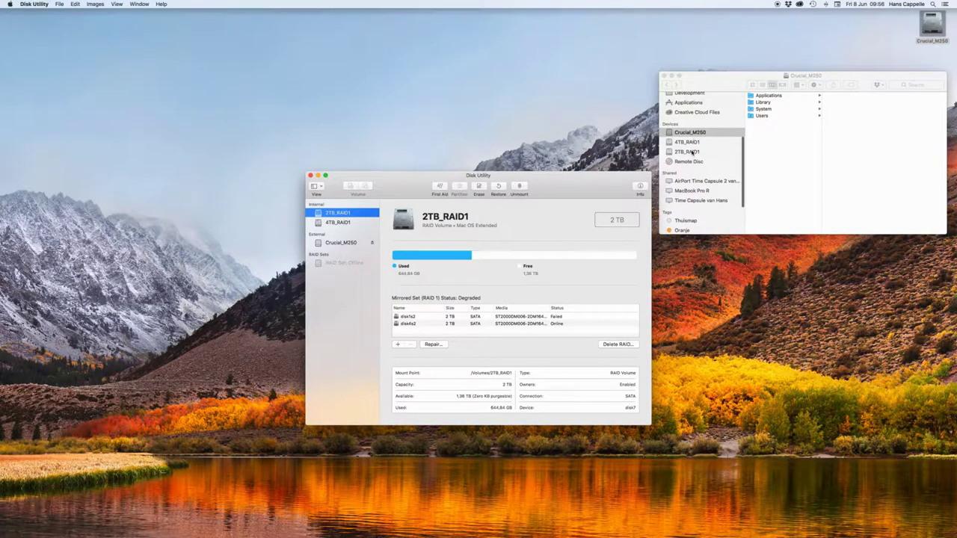
click(693, 153)
click(691, 153)
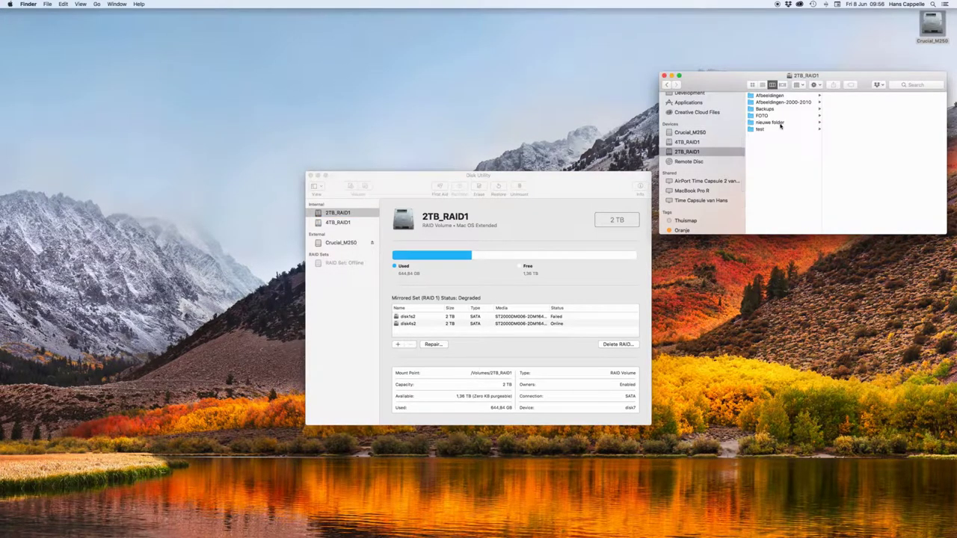
click(780, 124)
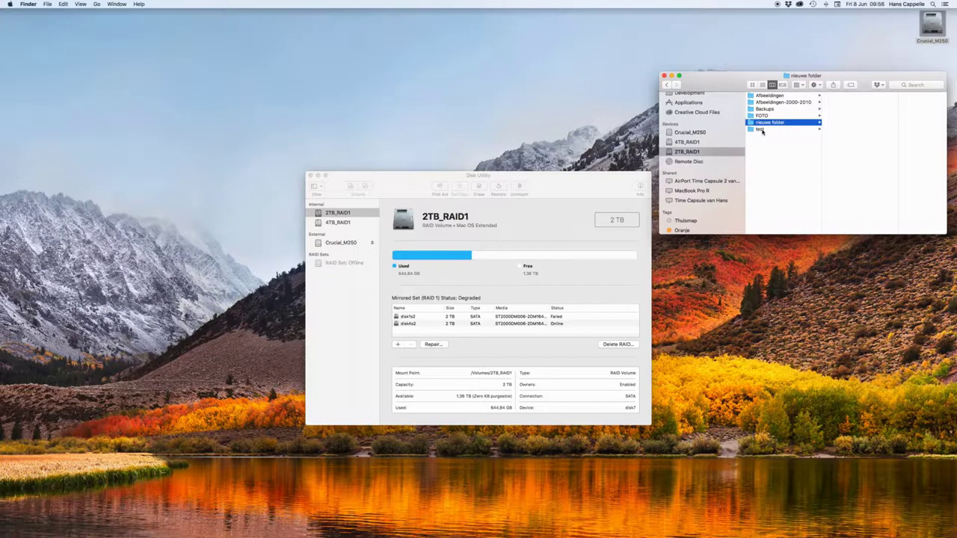
click(768, 96)
click(837, 142)
click(900, 231)
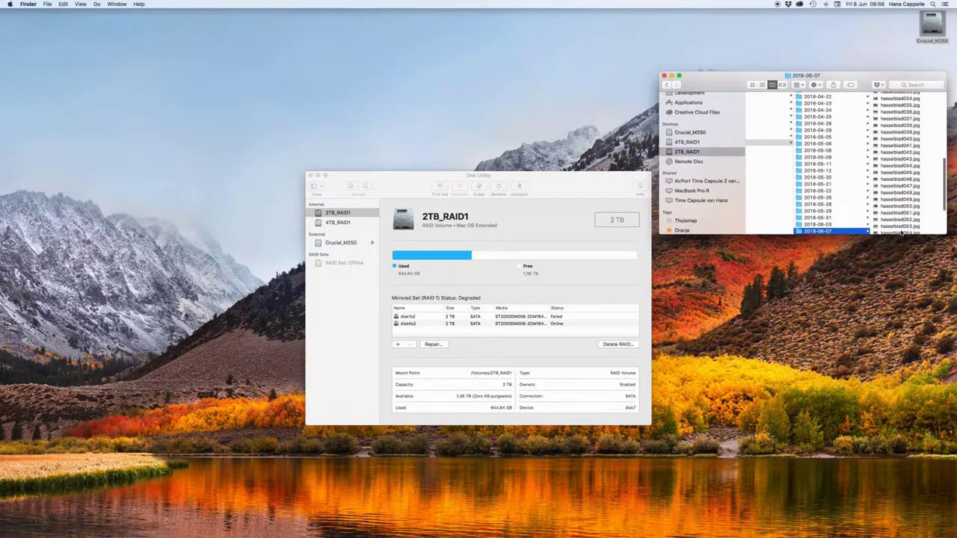
scroll(901, 224, down, 5)
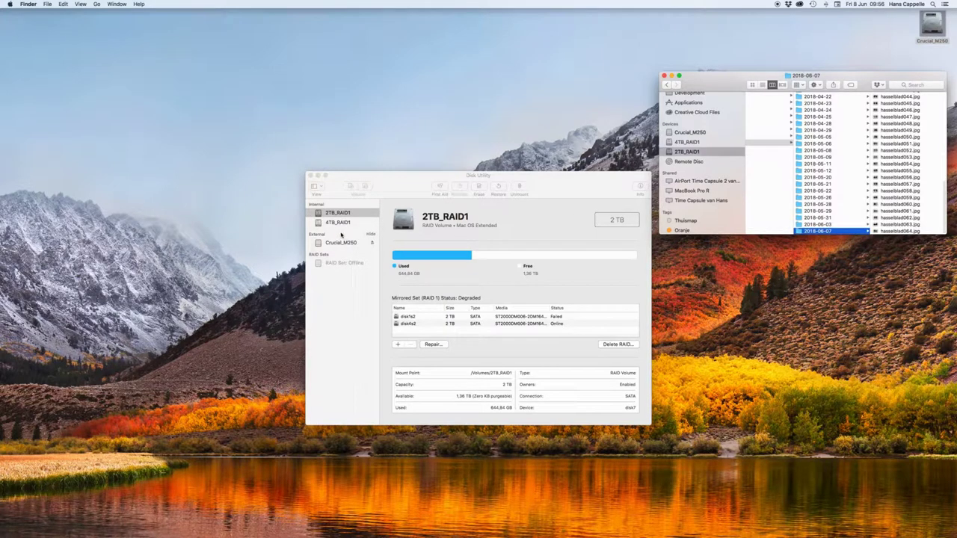
In Disk Utility, select the failed member disk1s2 of 2TB_RAID1 and check which disks are offered for repairing the set.
click(443, 230)
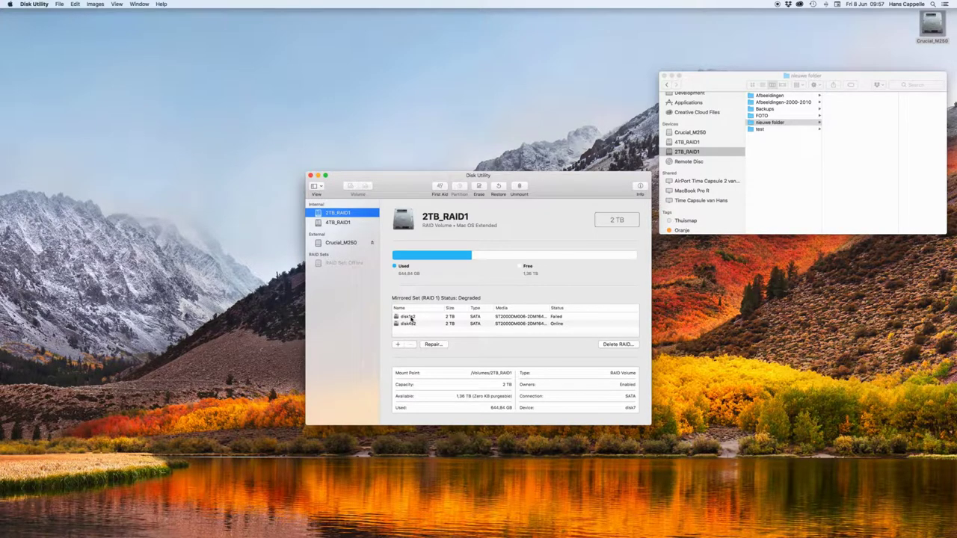
click(410, 319)
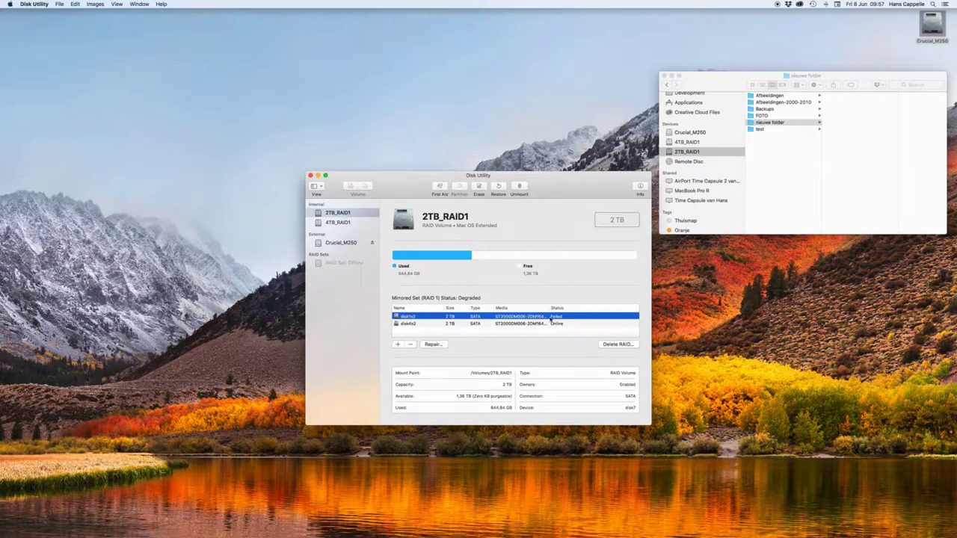
click(439, 345)
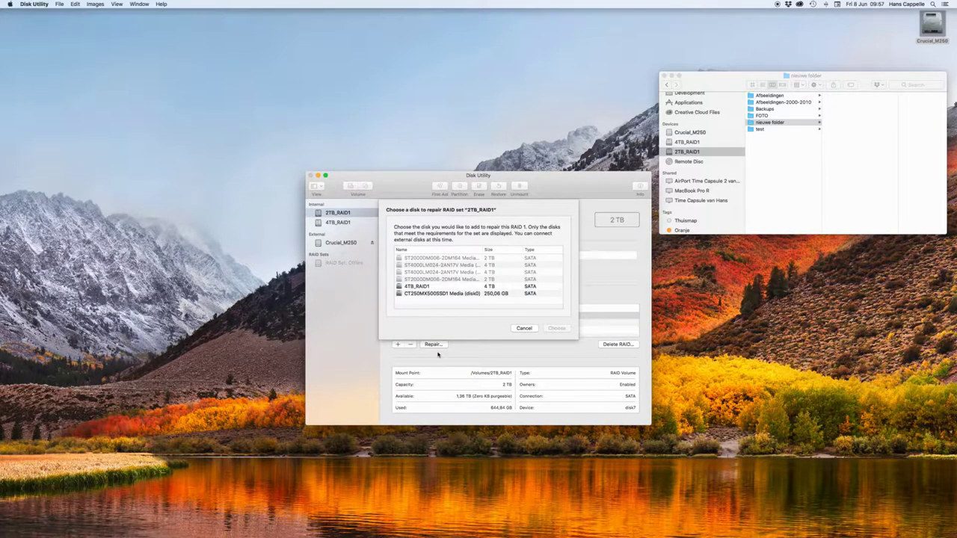
key(Escape)
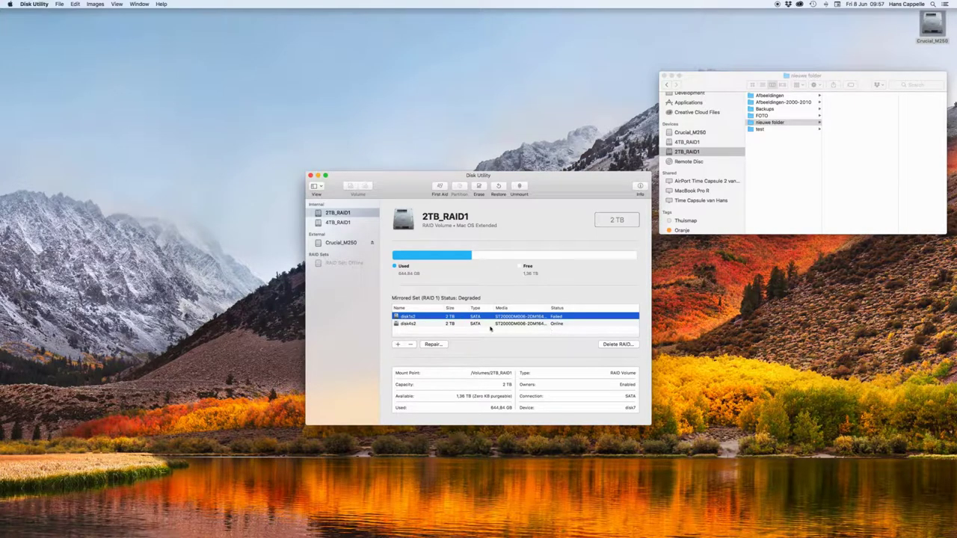
Remove the failed member disk1s2 from the 2TB_RAID1 mirrored set and close the finished removal dialog.
click(409, 323)
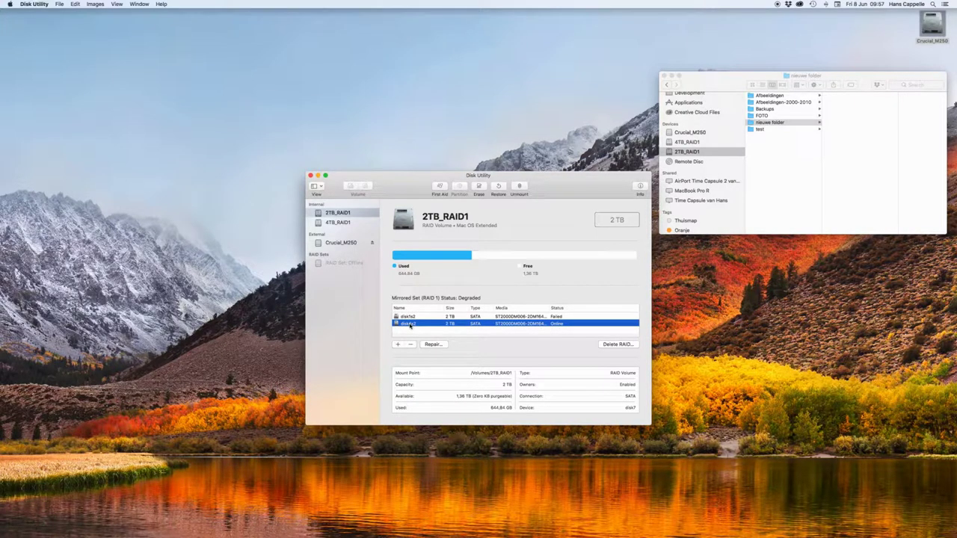
click(758, 144)
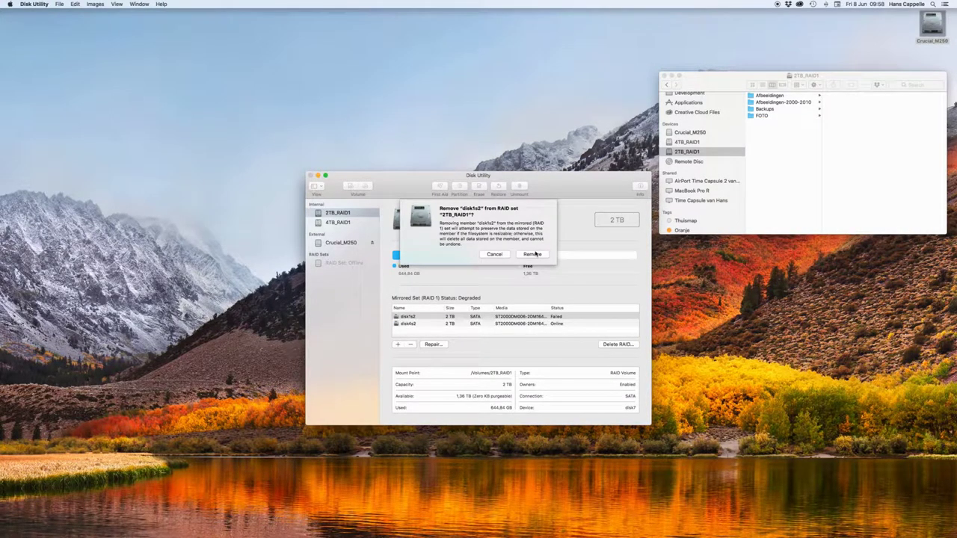
key(Return)
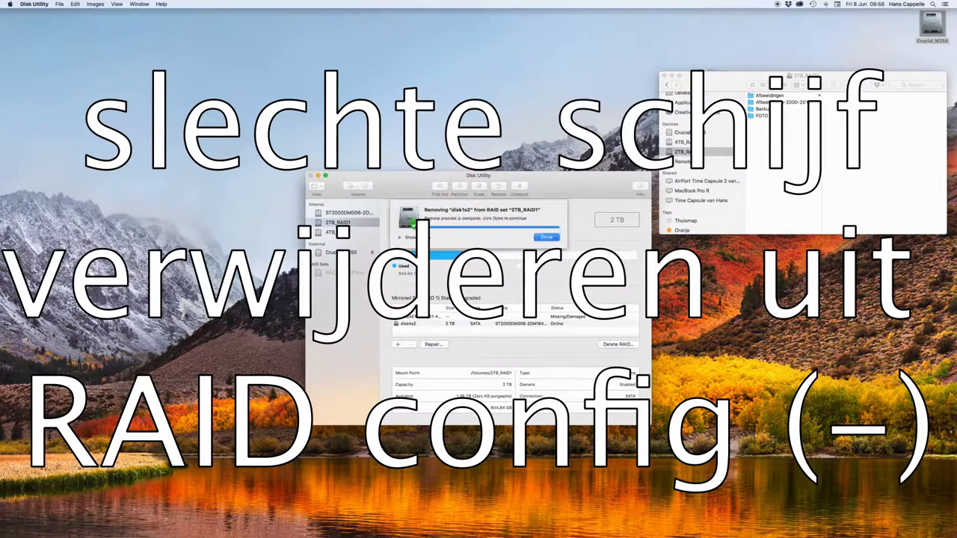
click(542, 237)
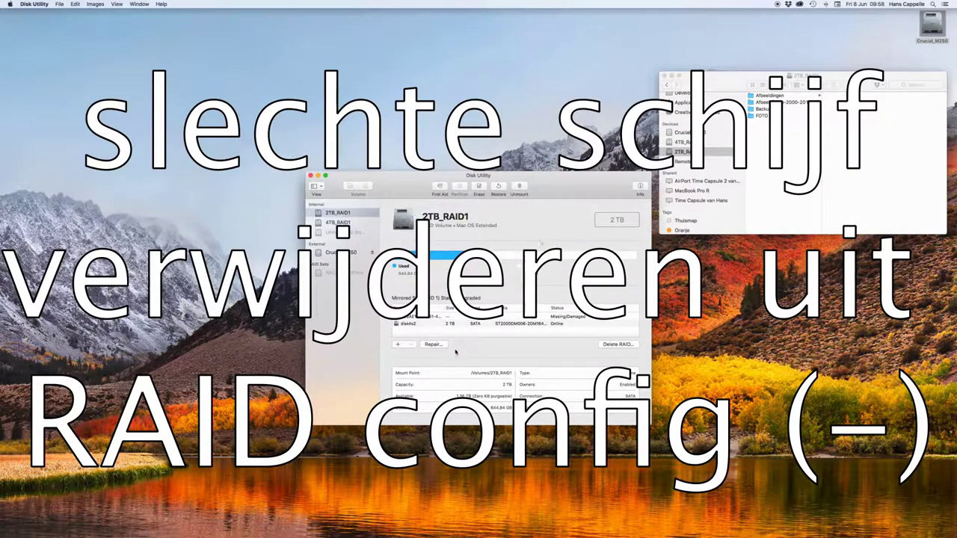
Add the 2 TB ST2000DM006-2DM164 disk (disk1) to the 2TB_RAID1 set as a new member.
click(397, 345)
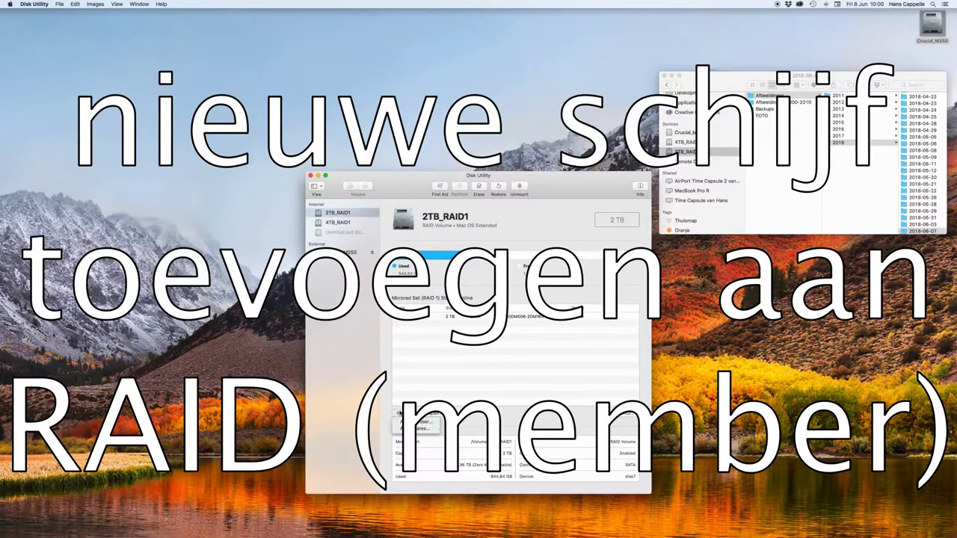
click(423, 422)
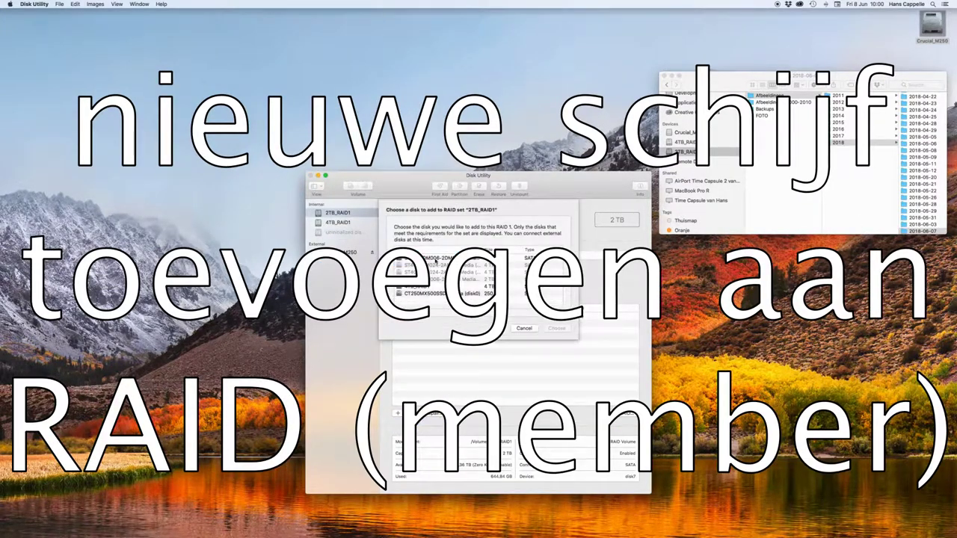
click(435, 260)
click(555, 329)
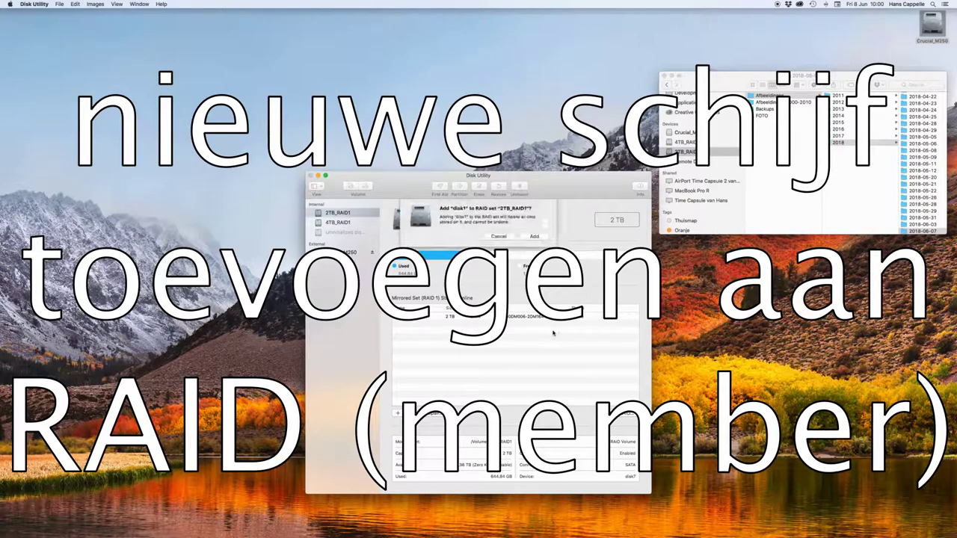
click(535, 236)
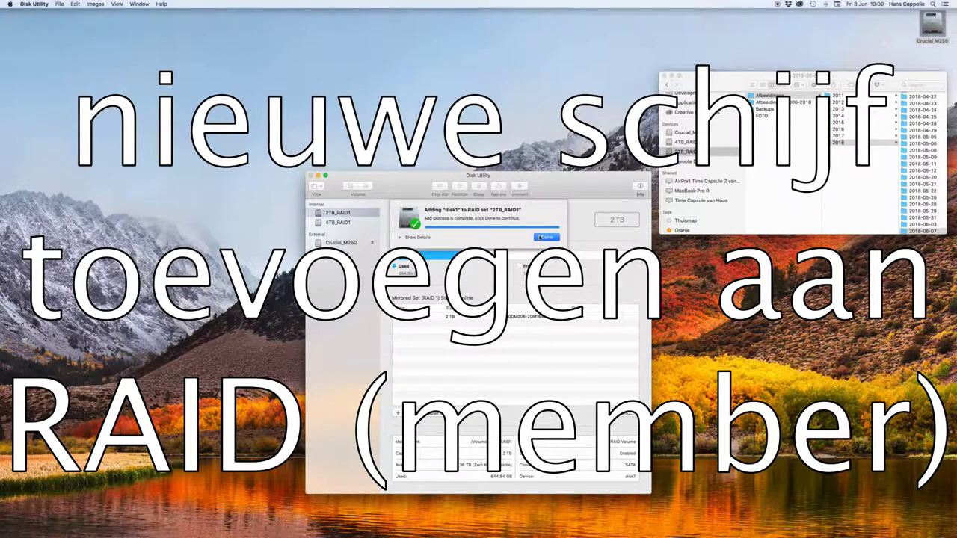
click(535, 237)
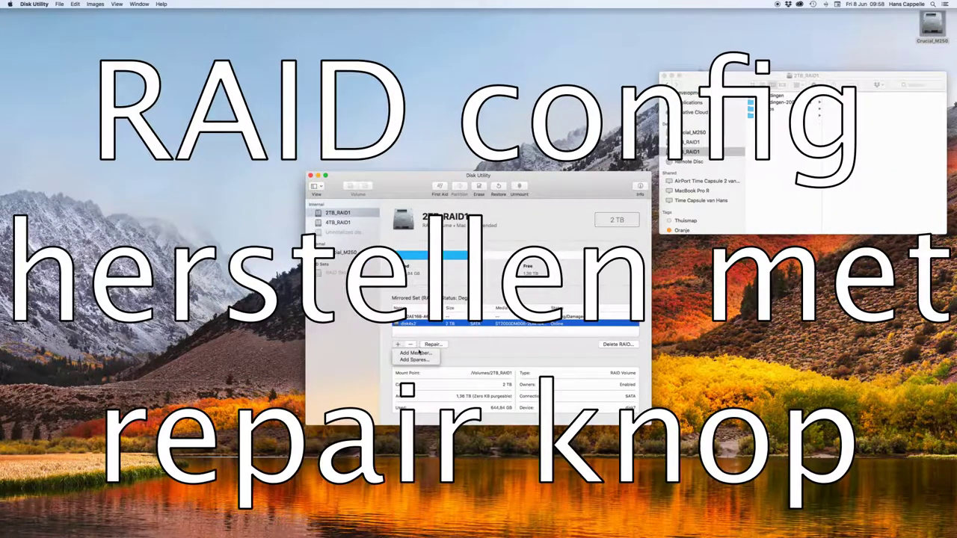
Repair the 2TB_RAID1 set with the 2 TB ST2000DM006-2DM164 disk (disk1) as the replacement member.
click(432, 344)
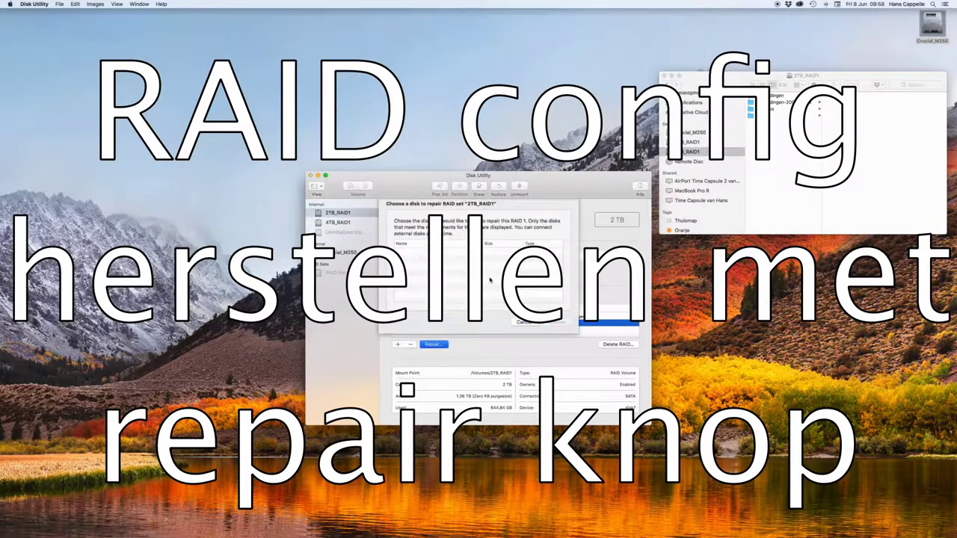
click(449, 257)
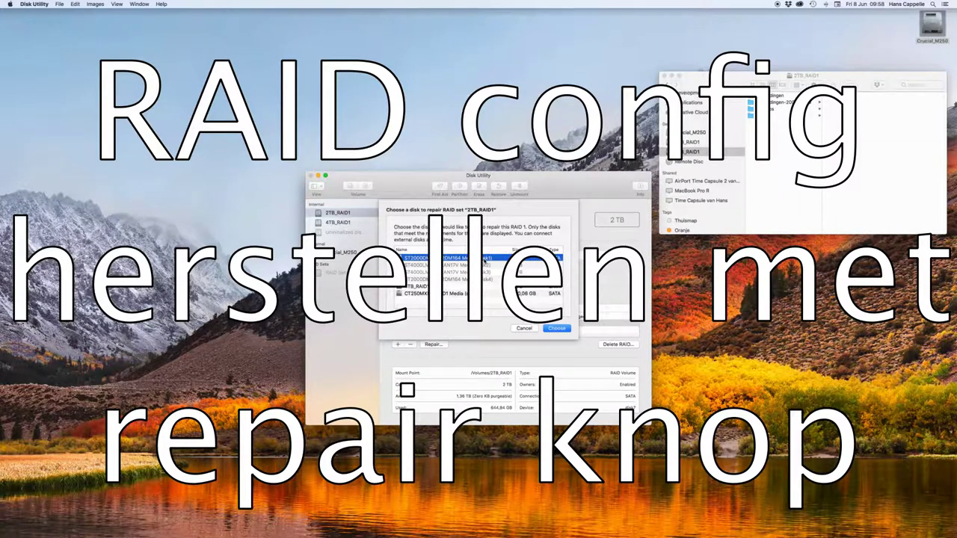
click(566, 329)
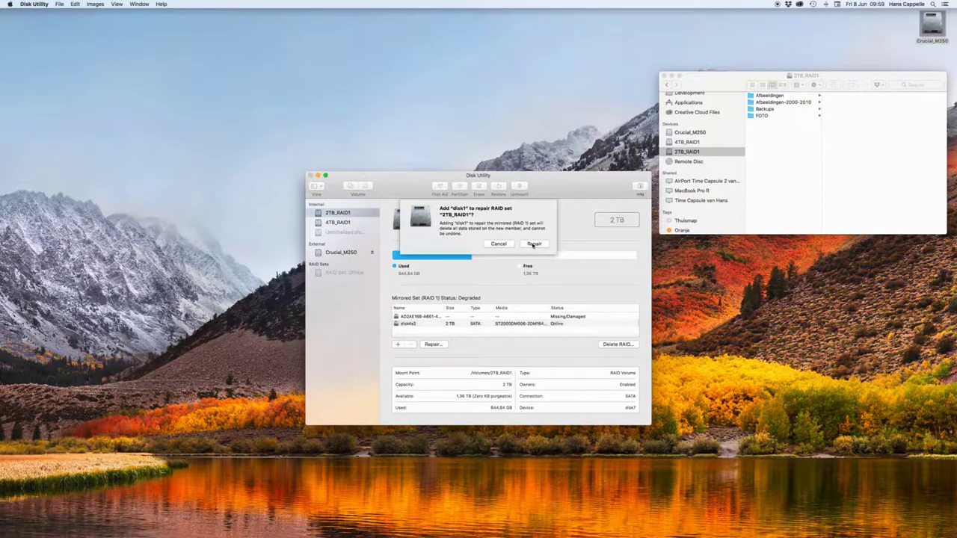
click(533, 244)
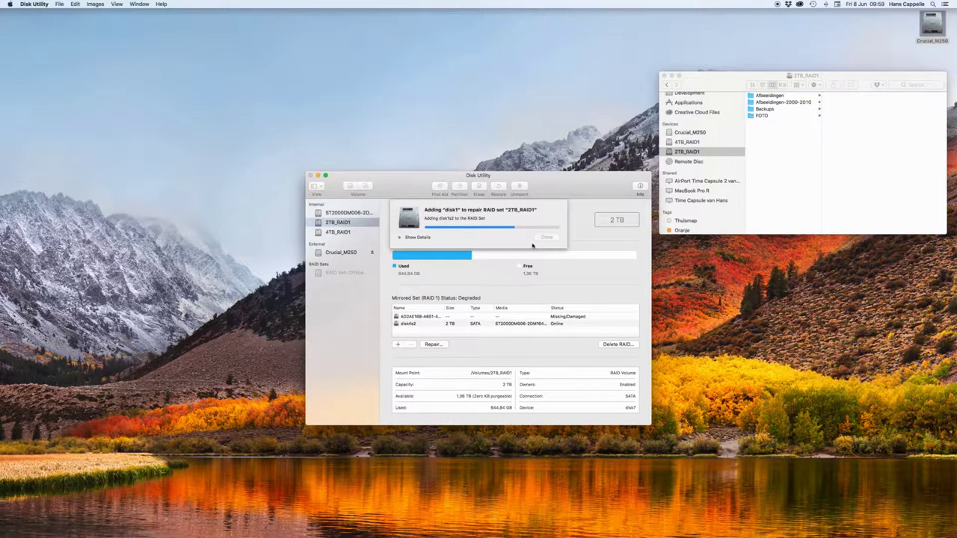
click(544, 238)
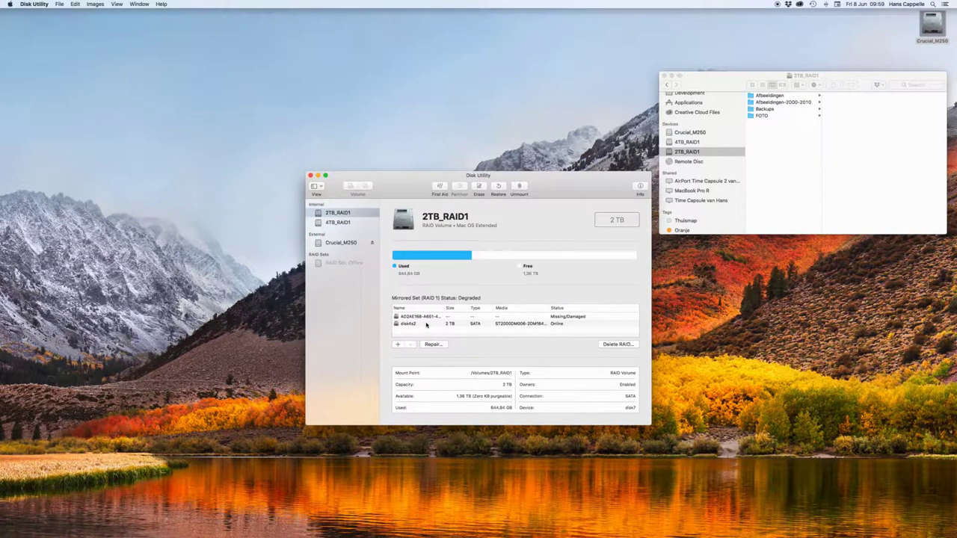
Refresh the 2TB_RAID1 details by switching between the RAID volumes, and check the rebuild status of disk1s2.
click(358, 223)
click(347, 213)
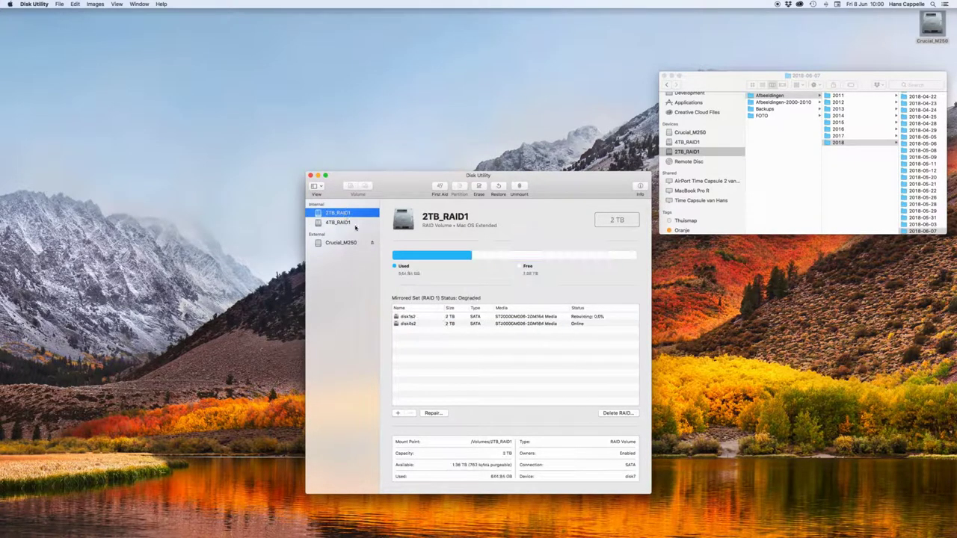
click(431, 317)
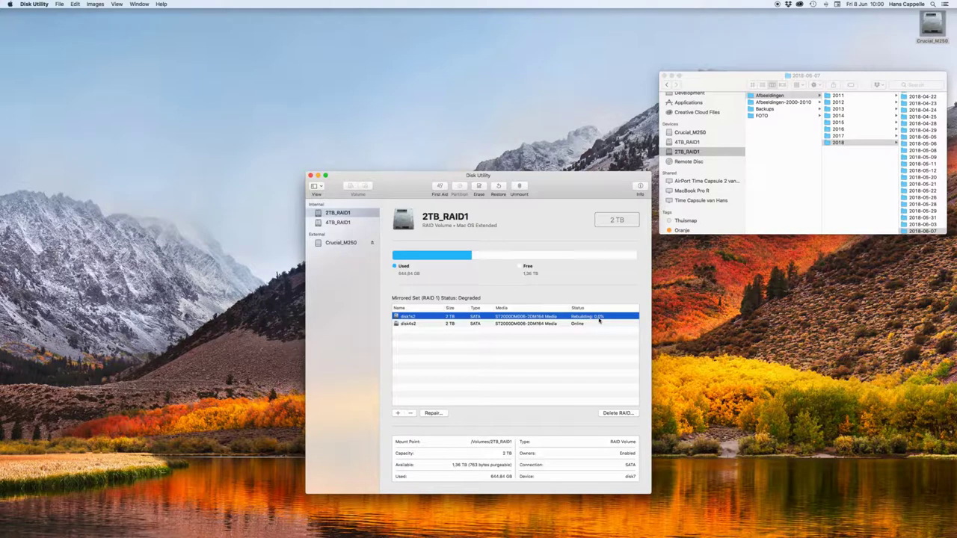